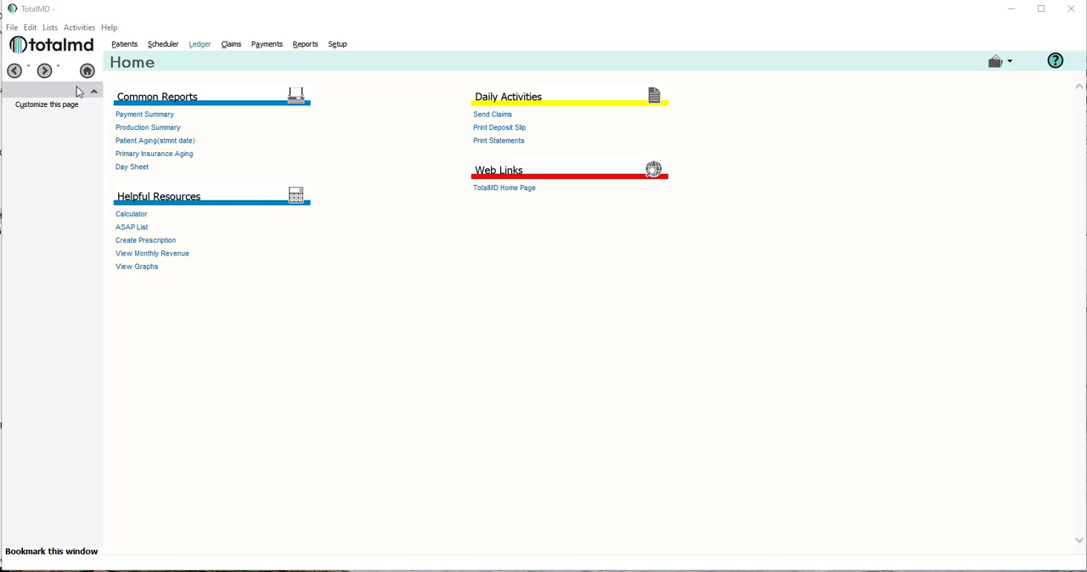
Open the program preferences and review the practice information, including the practice name and default area code.
{"action": "left_click", "coordinate": [11, 28]}
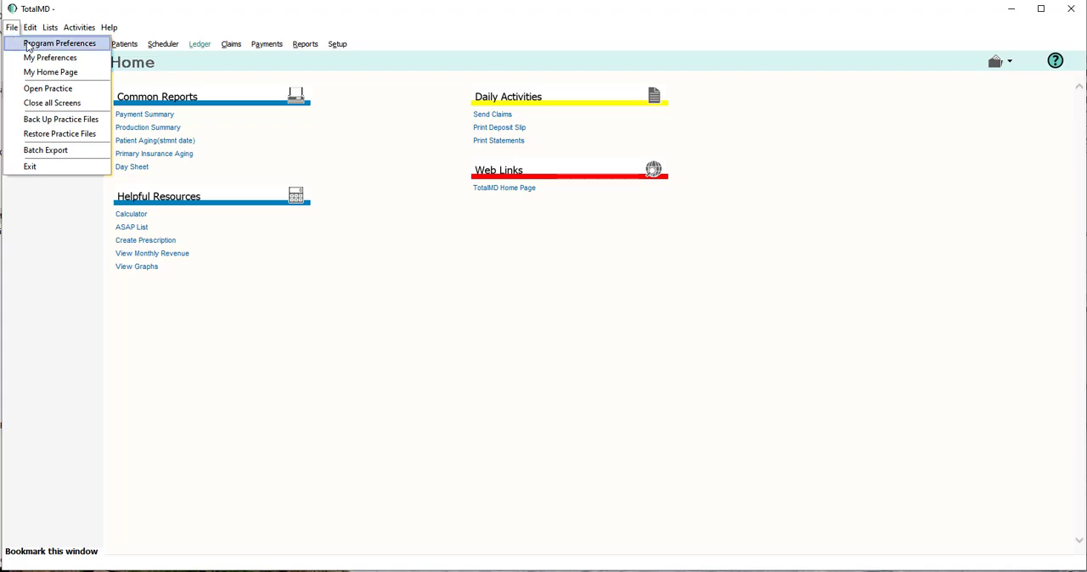
{"action": "left_click", "coordinate": [33, 45]}
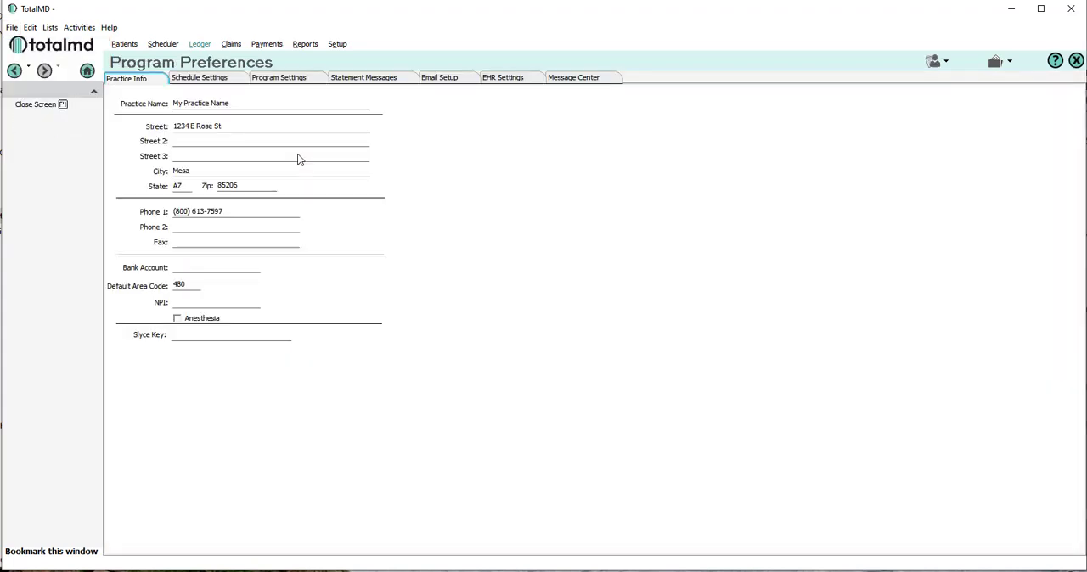
{"action": "left_click", "coordinate": [248, 103]}
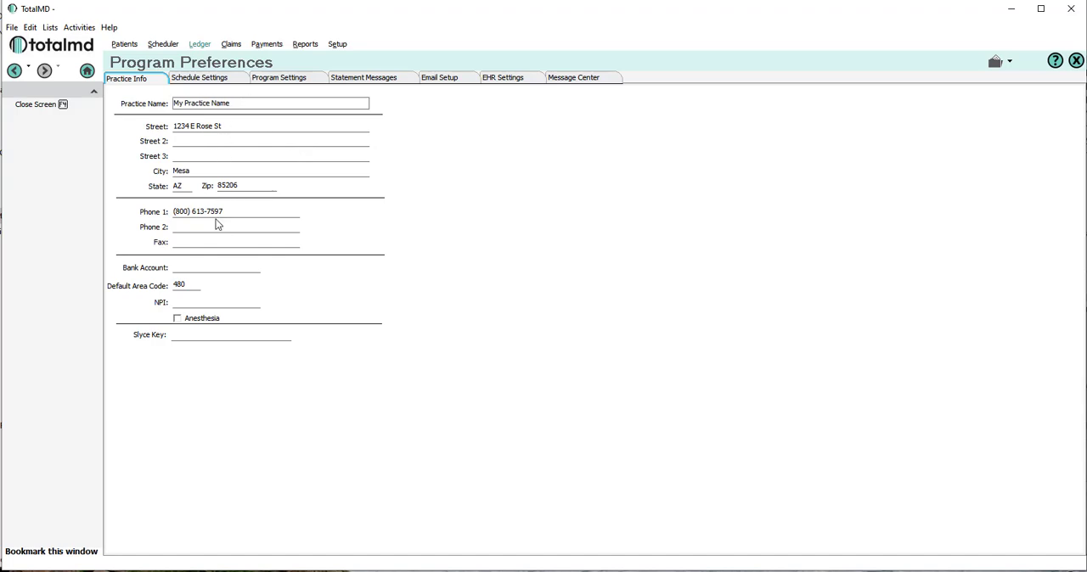
{"action": "left_click", "coordinate": [190, 285]}
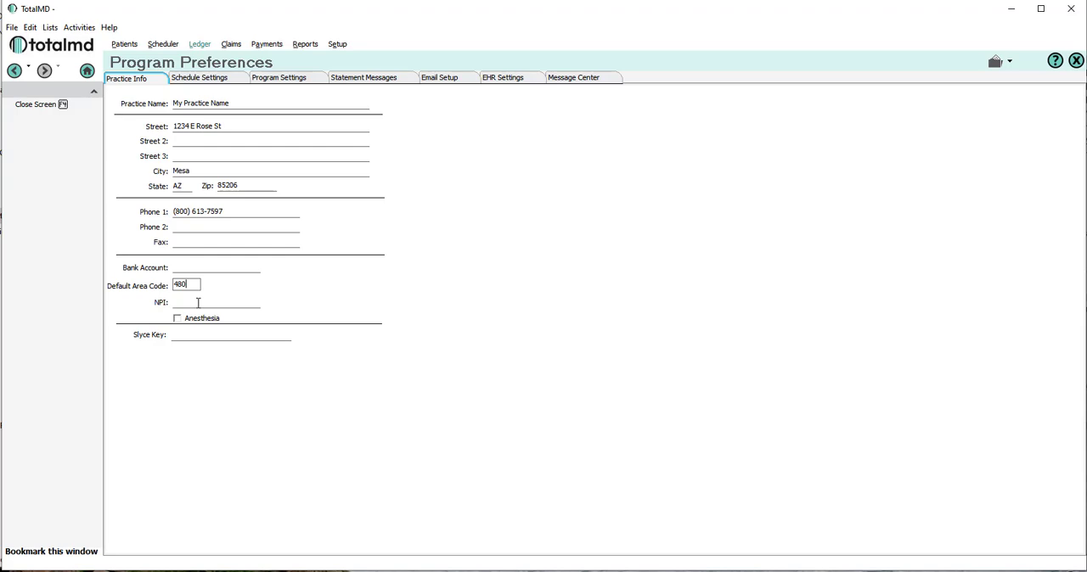
Start a new default facility from the program settings and name it My Practice Office.
{"action": "left_click", "coordinate": [276, 81]}
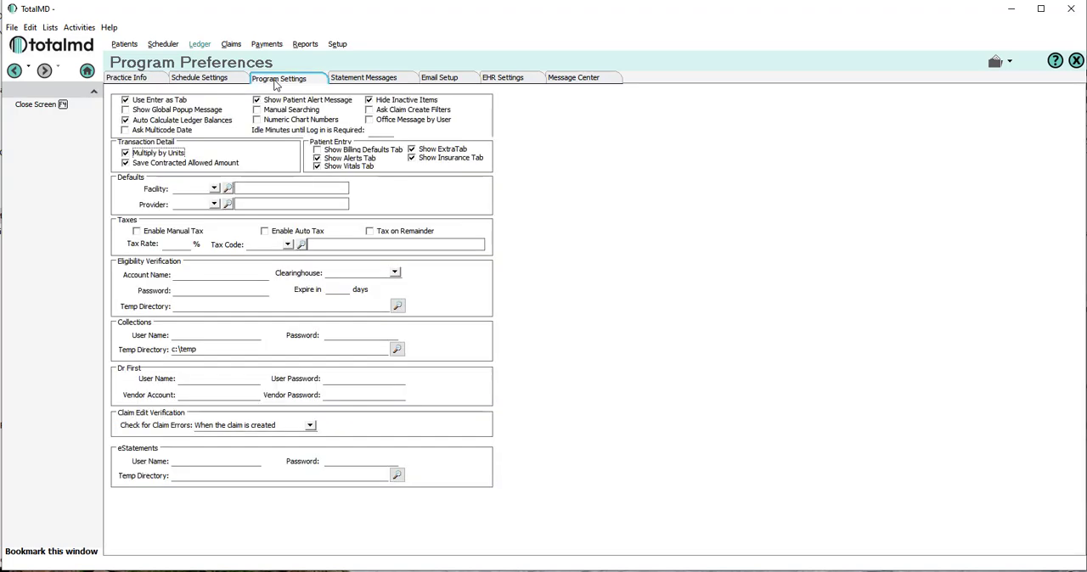
{"action": "left_click", "coordinate": [184, 189]}
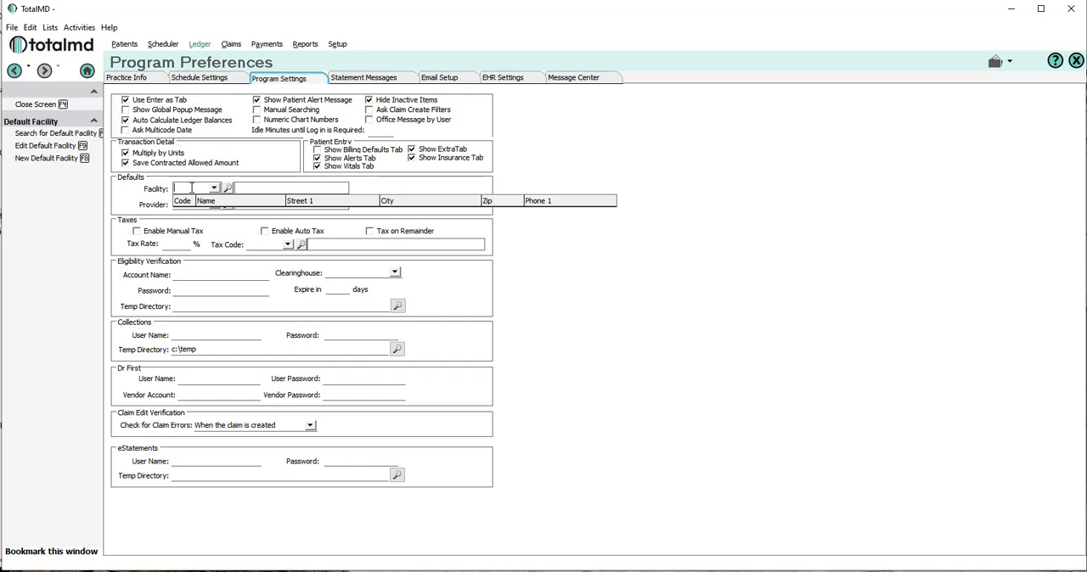
{"action": "right_click", "coordinate": [191, 187]}
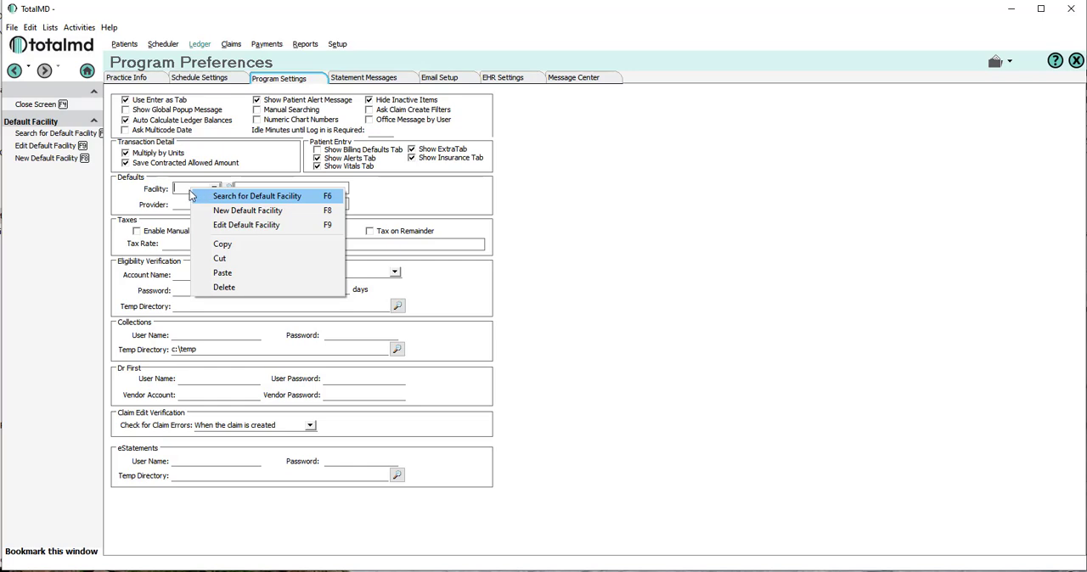
{"action": "left_click", "coordinate": [252, 211]}
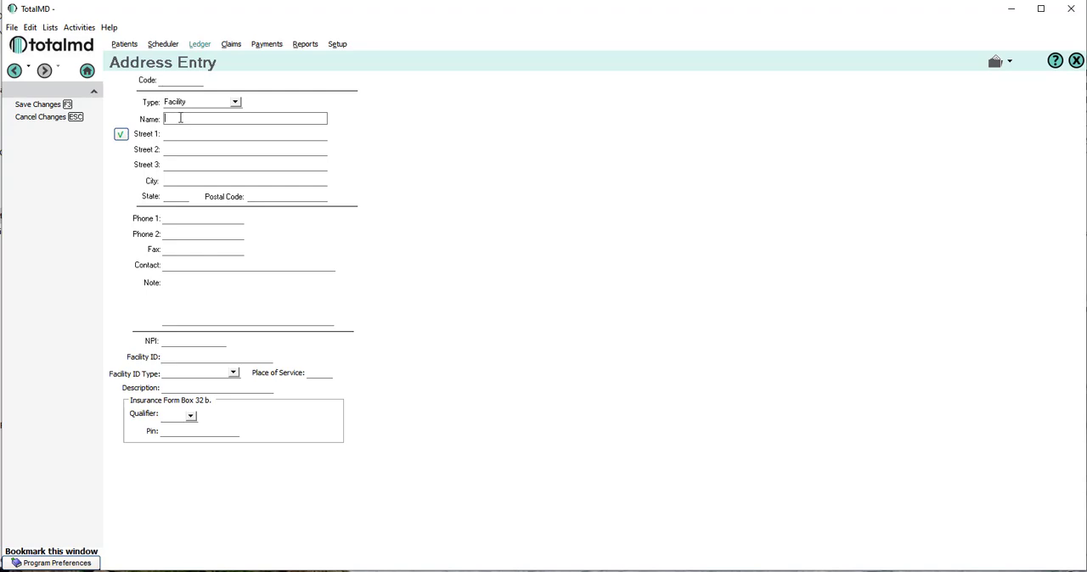
{"action": "type", "text": "My Practice Office"}
Fill in the facility's street address, postal code and primary phone number.
{"action": "left_click", "coordinate": [172, 135]}
{"action": "type", "text": "1234"}
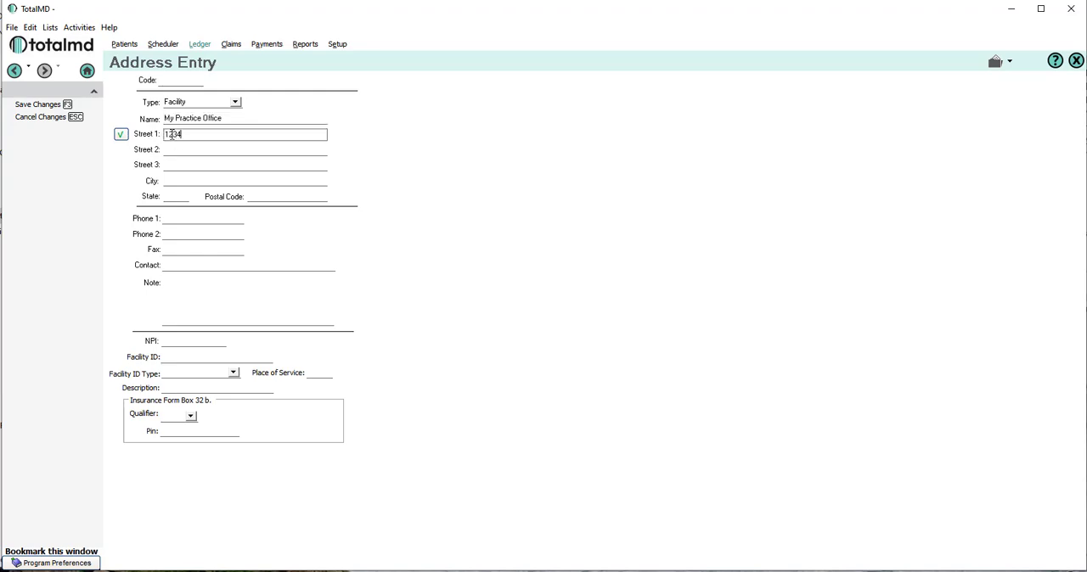
{"action": "type", "text": " Rose St"}
{"action": "key", "text": "Tab"}
{"action": "type", "text": "85206"}
{"action": "key", "text": "Tab"}
{"action": "type", "text": "480) 444-555"}
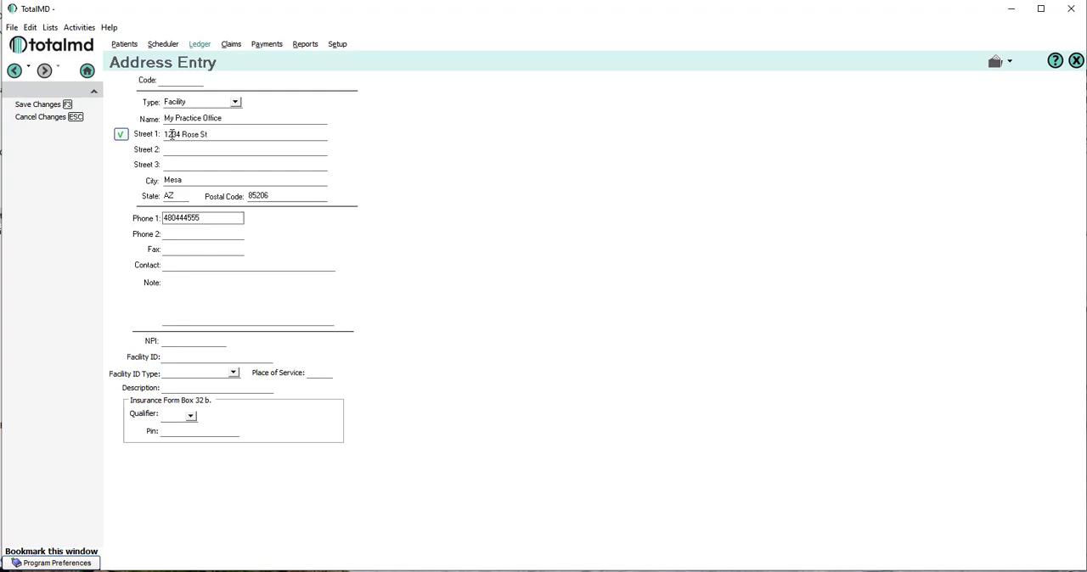
{"action": "type", "text": "5"}
{"action": "key", "text": "Tab"}
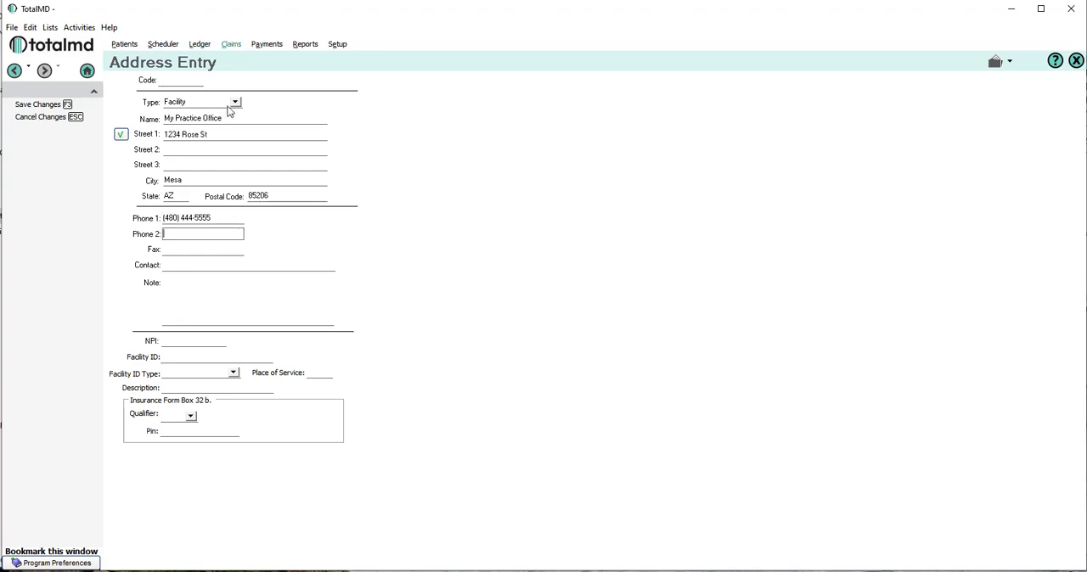
Enter the facility's NPI and save the facility record.
{"action": "left_click", "coordinate": [193, 340]}
{"action": "type", "text": "8794563"}
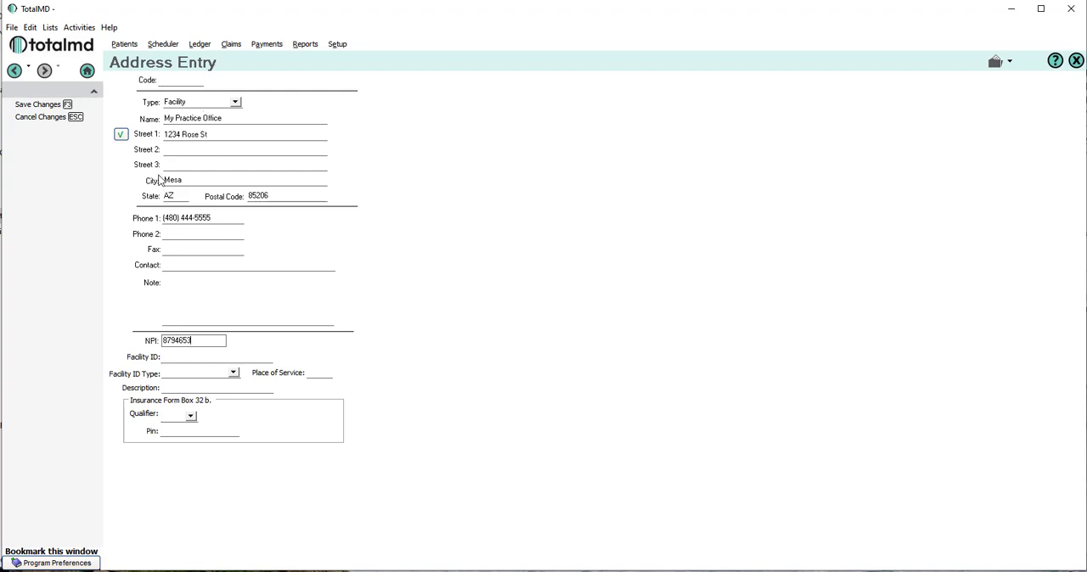
{"action": "left_click", "coordinate": [26, 105]}
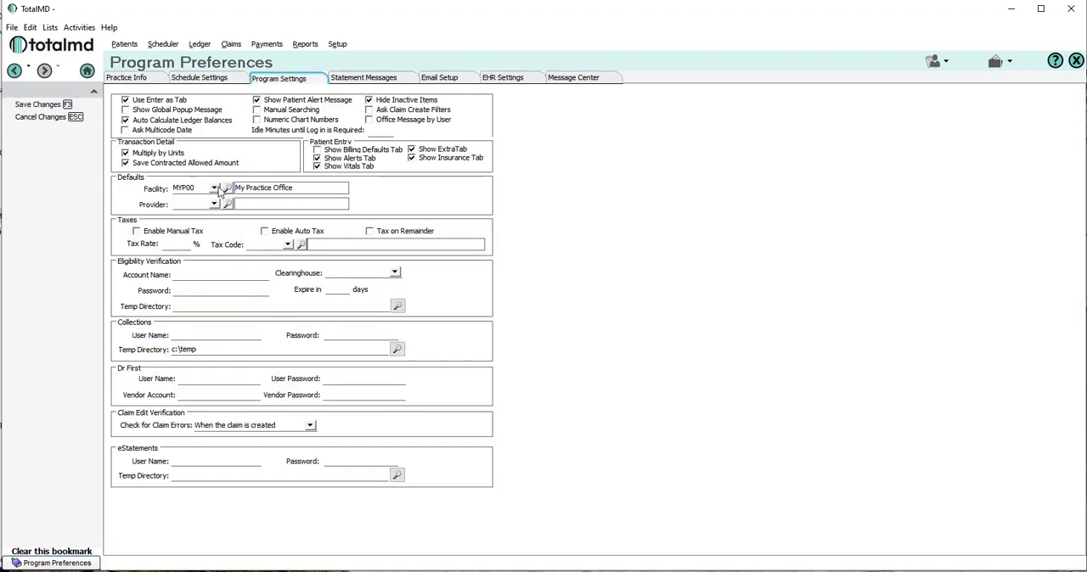
Start a new default provider from the program settings and fill in the provider's last and first name.
{"action": "left_click", "coordinate": [186, 204]}
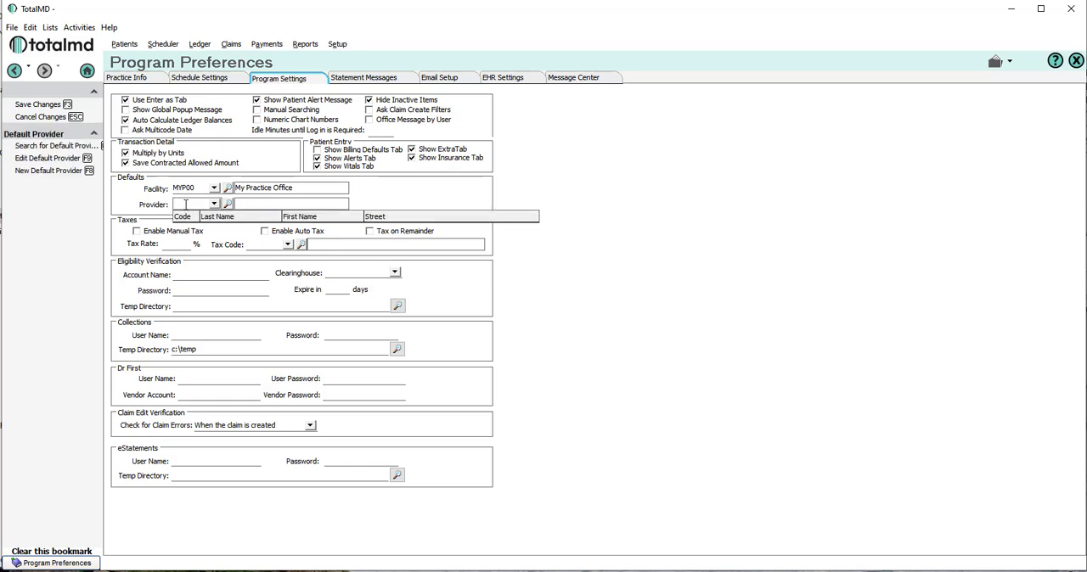
{"action": "right_click", "coordinate": [186, 205]}
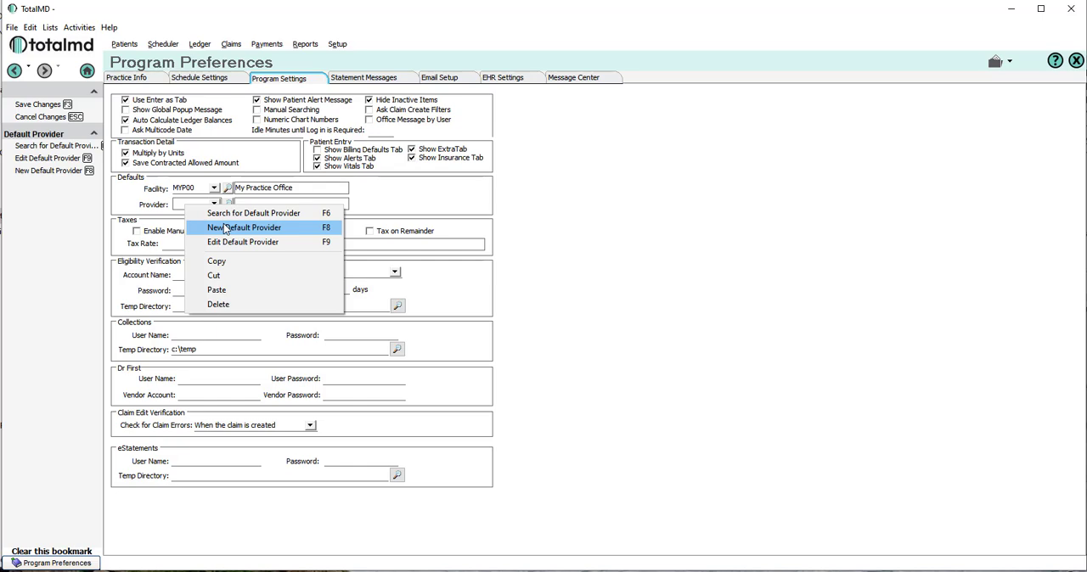
{"action": "left_click", "coordinate": [224, 230]}
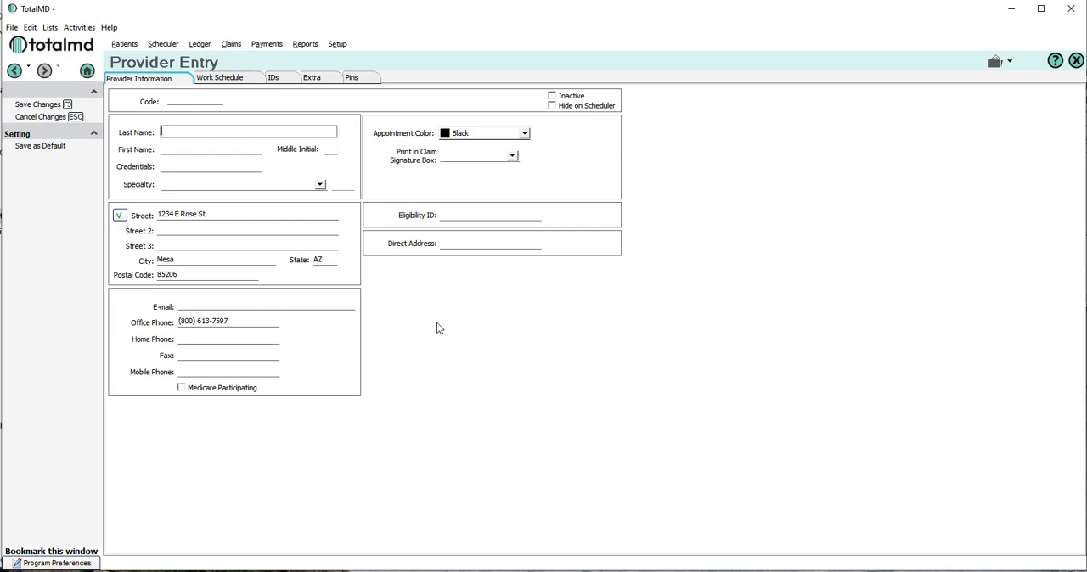
{"action": "type", "text": "Doctor"}
{"action": "key", "text": "Tab"}
{"action": "type", "text": "My"}
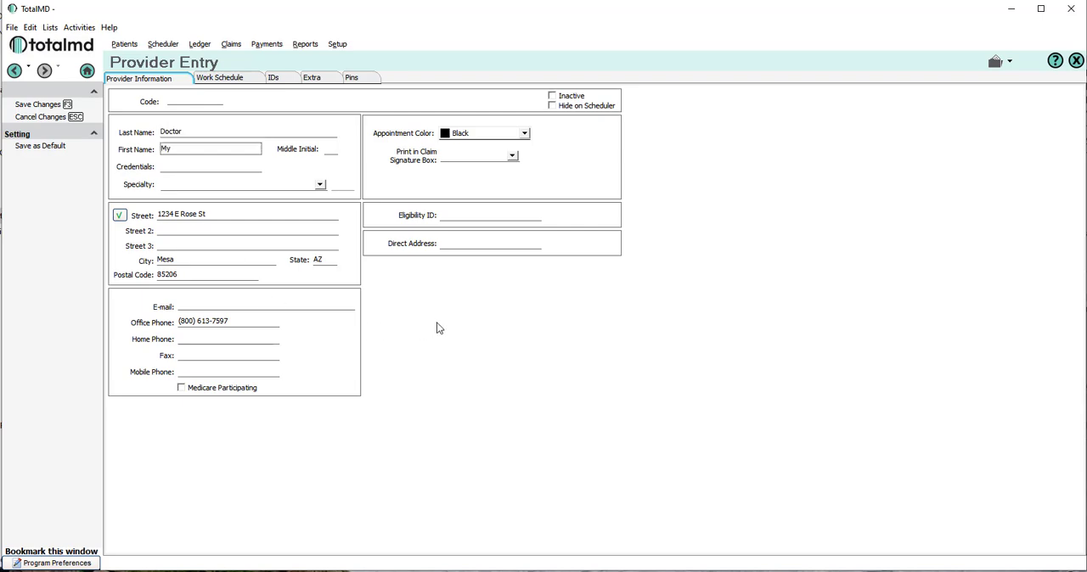
{"action": "left_click", "coordinate": [231, 218]}
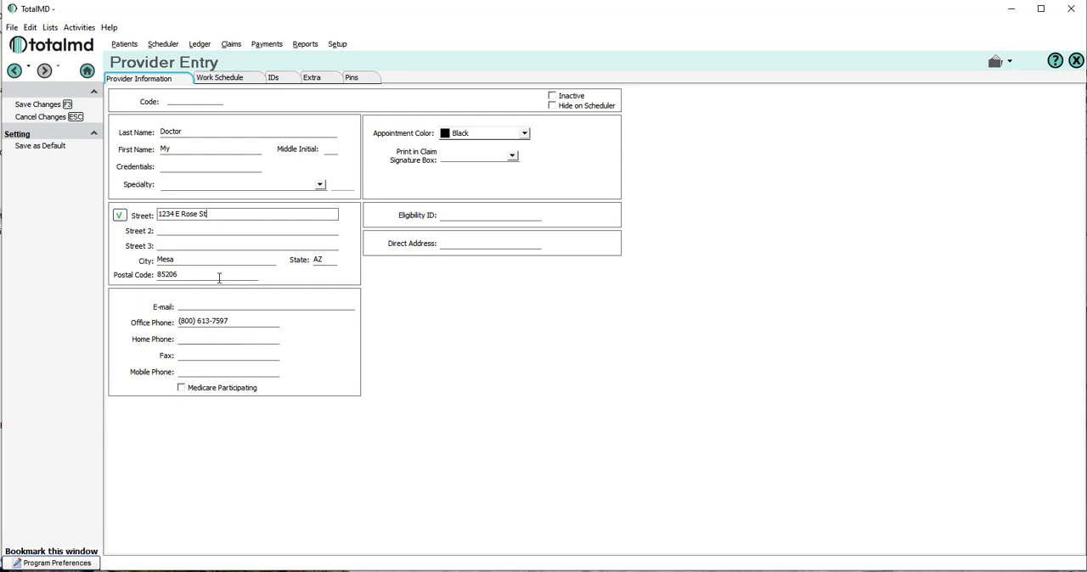
Enter the provider's NPI and group NPI, and save both the provider record and the program preferences.
{"action": "left_click", "coordinate": [280, 82]}
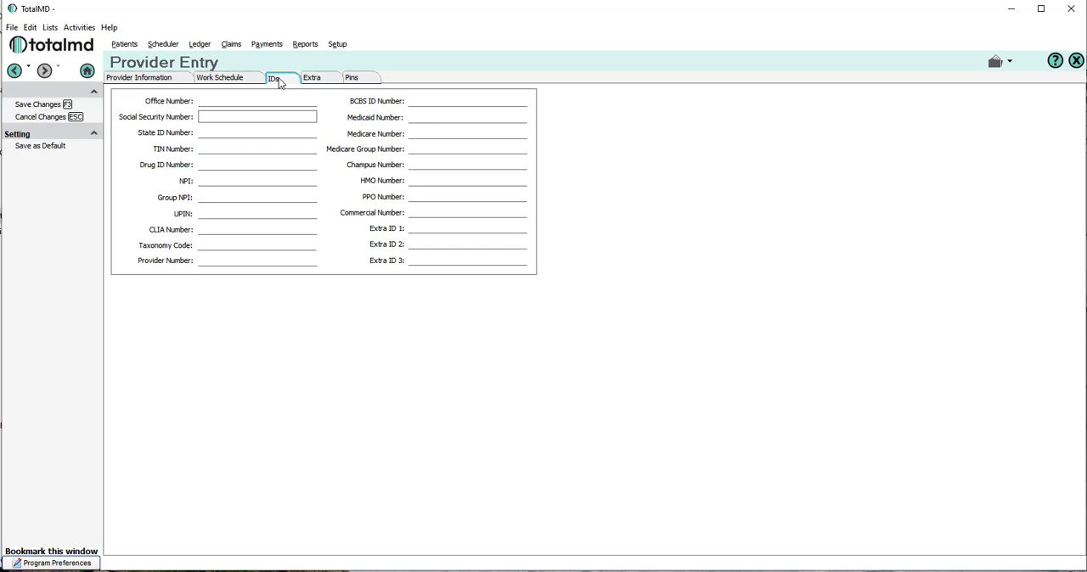
{"action": "left_click", "coordinate": [216, 181]}
{"action": "type", "text": "789456132"}
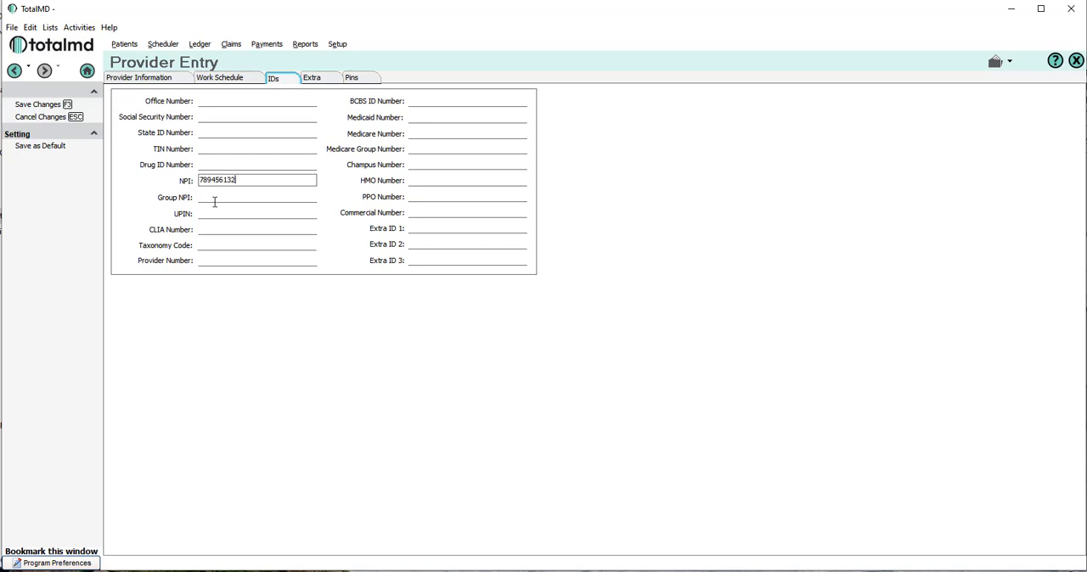
{"action": "left_click", "coordinate": [206, 197]}
{"action": "type", "text": "98765432"}
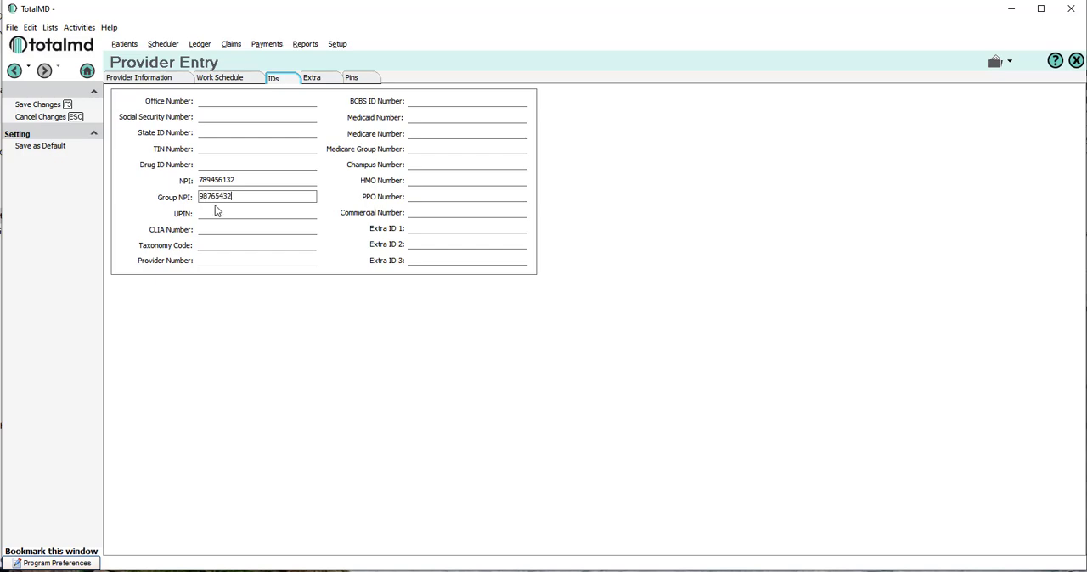
{"action": "left_click", "coordinate": [217, 150]}
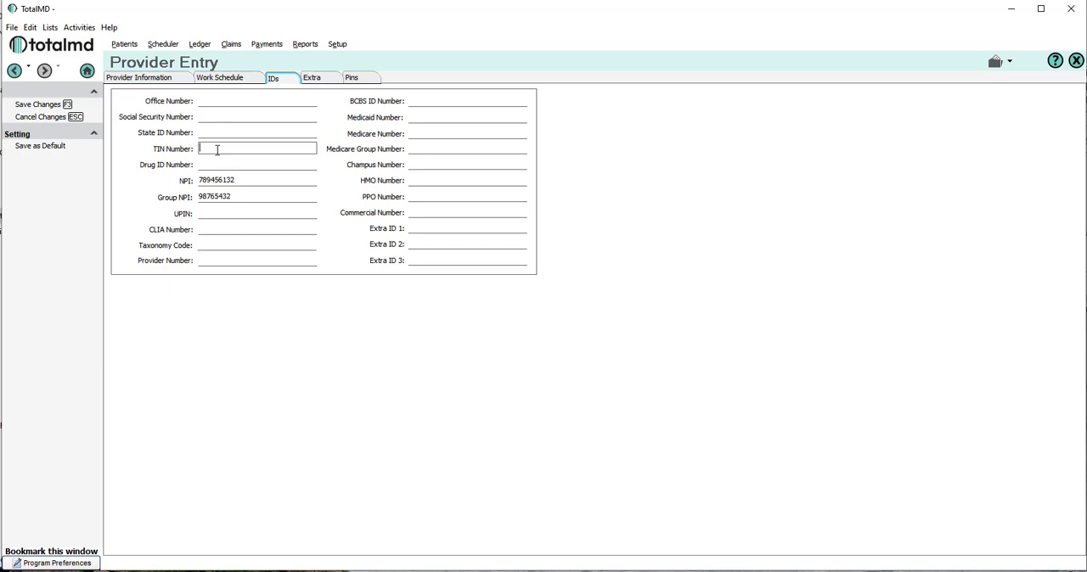
{"action": "left_click", "coordinate": [207, 118]}
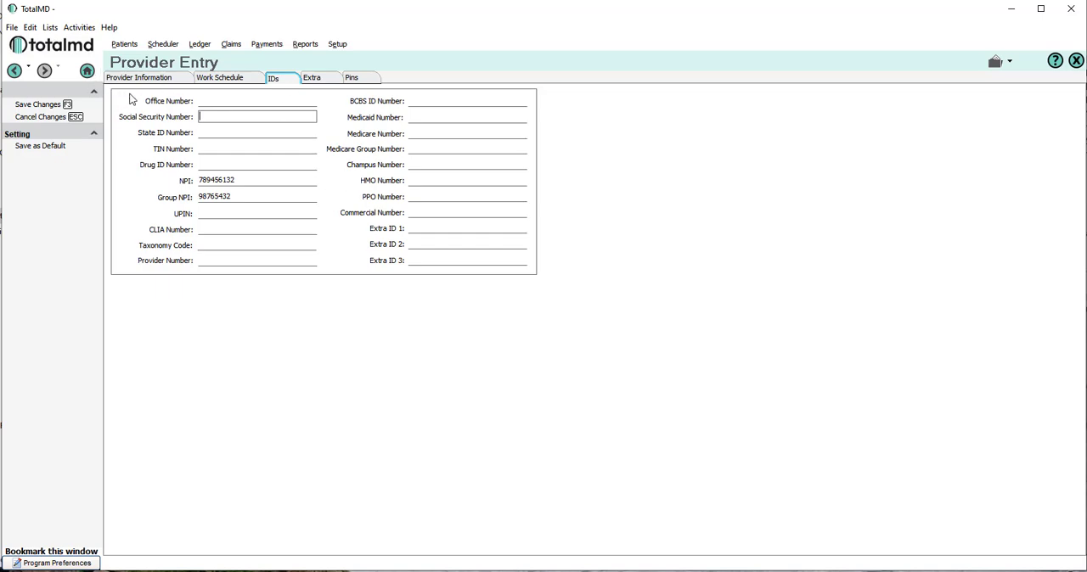
{"action": "left_click", "coordinate": [36, 105]}
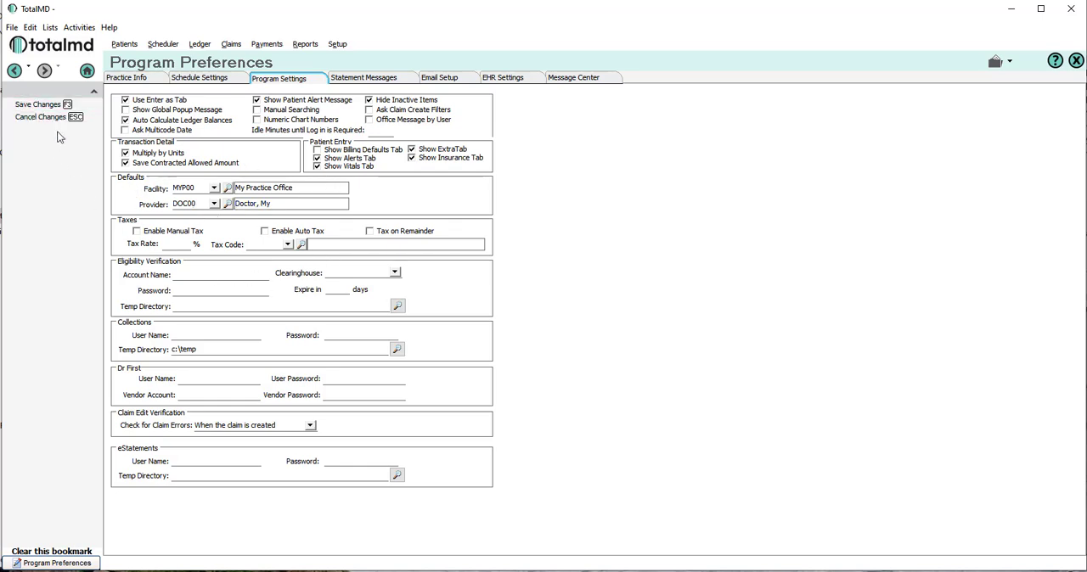
{"action": "left_click", "coordinate": [34, 105]}
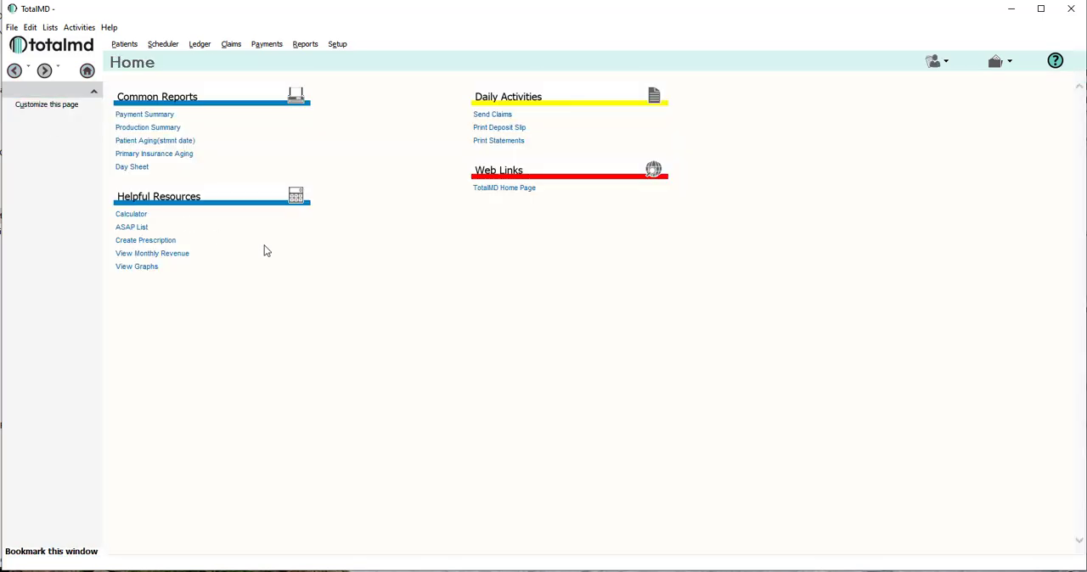
Open the provider list to review the practice's providers.
{"action": "left_click", "coordinate": [49, 29]}
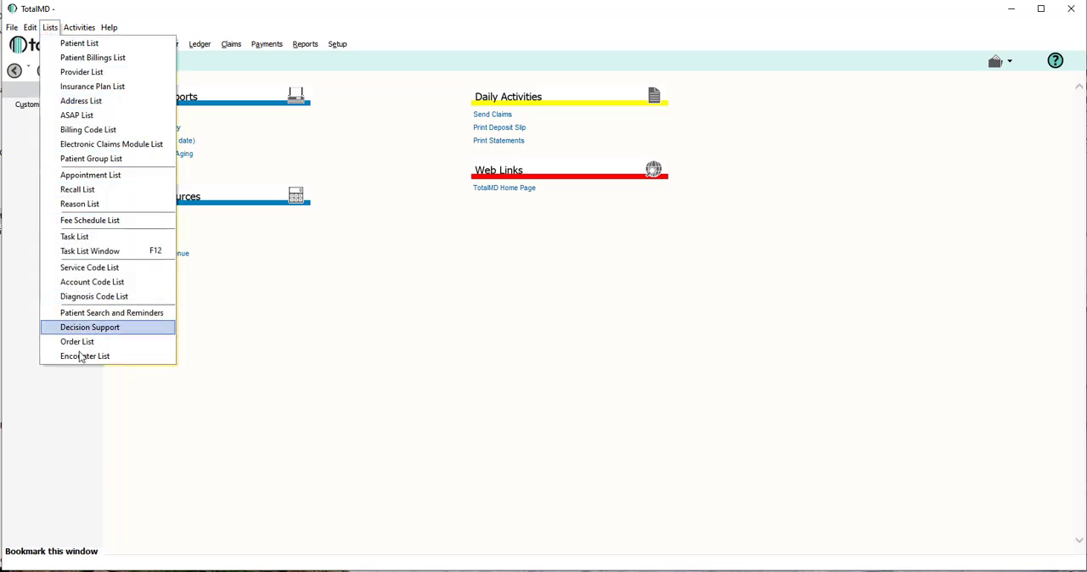
{"action": "left_click", "coordinate": [68, 74]}
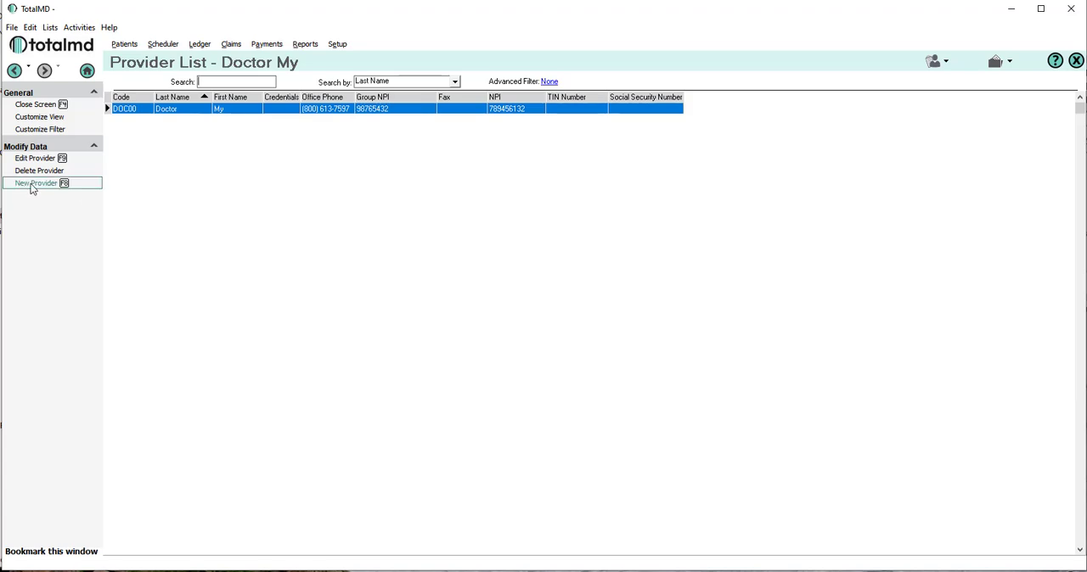
Start a new entry in the service code list and give it the code 99213.
{"action": "left_click", "coordinate": [51, 27]}
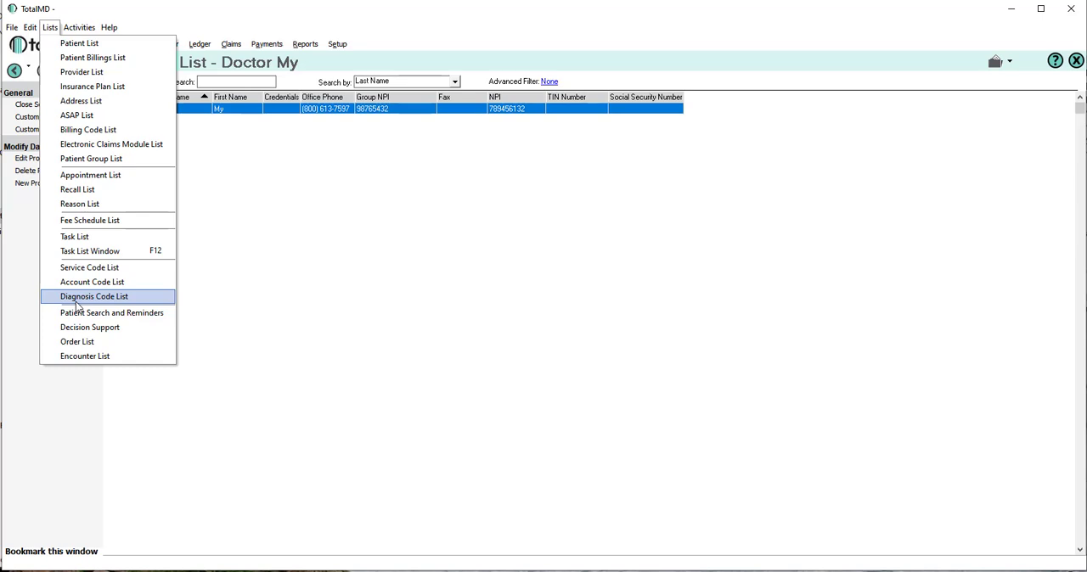
{"action": "left_click", "coordinate": [70, 272]}
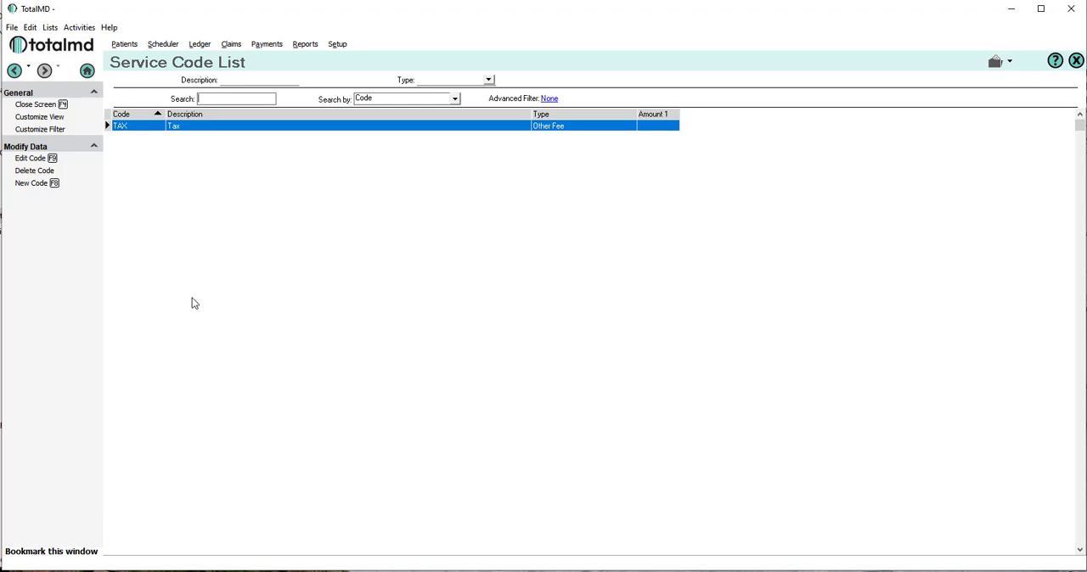
{"action": "left_click", "coordinate": [17, 190]}
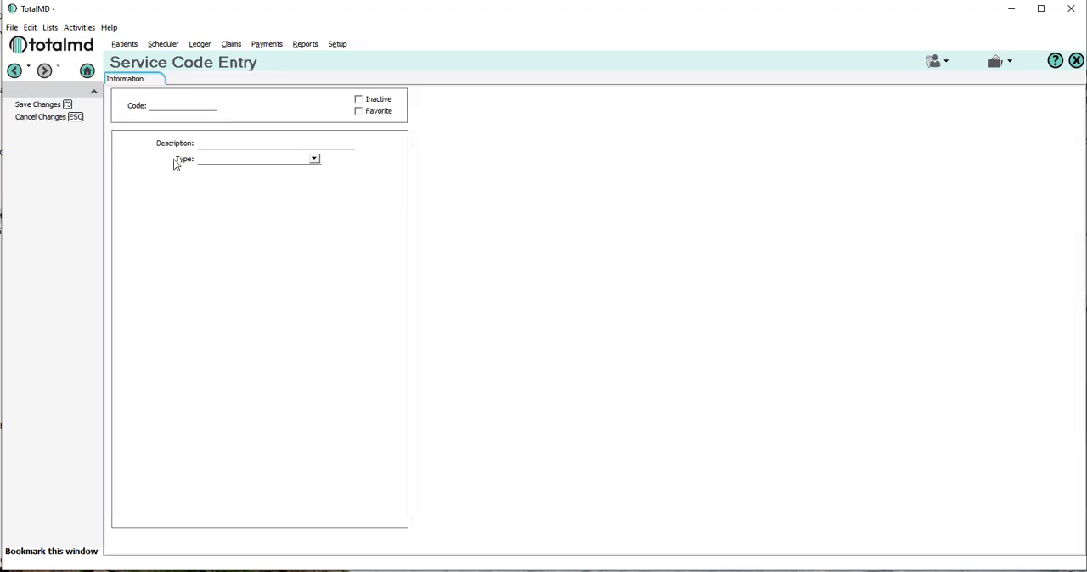
{"action": "left_click", "coordinate": [165, 104]}
{"action": "type", "text": "99213"}
Set the service code's description to Office Visit and its type to Fee for Service.
{"action": "left_click", "coordinate": [207, 146]}
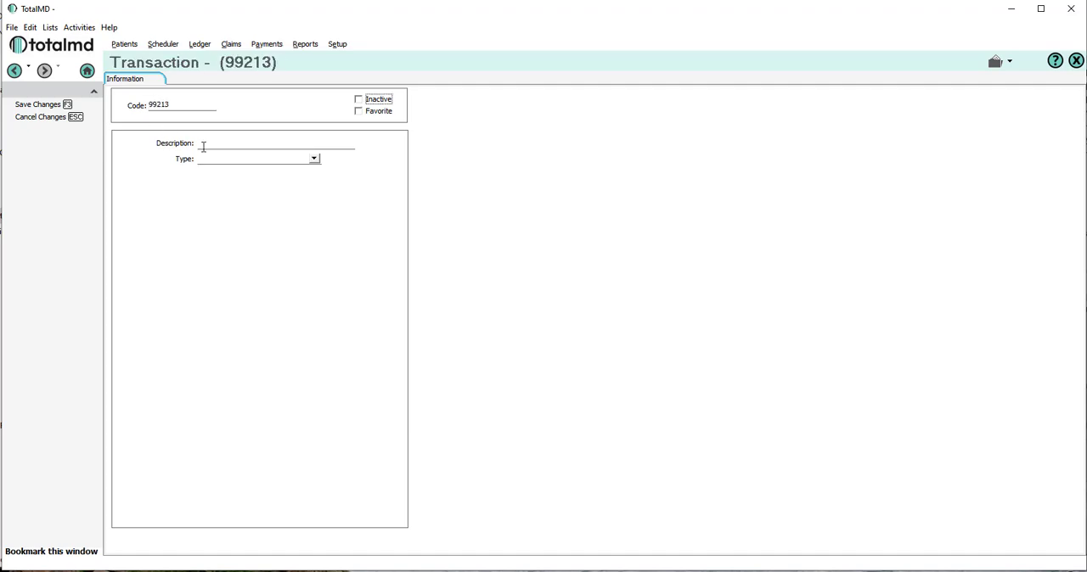
{"action": "type", "text": "Office Visit"}
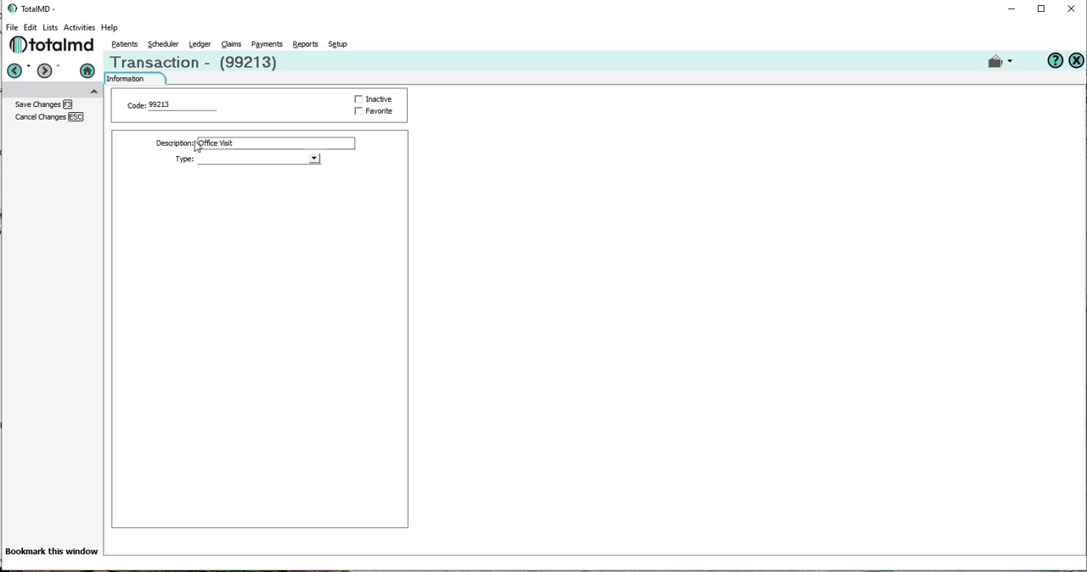
{"action": "left_click", "coordinate": [315, 159]}
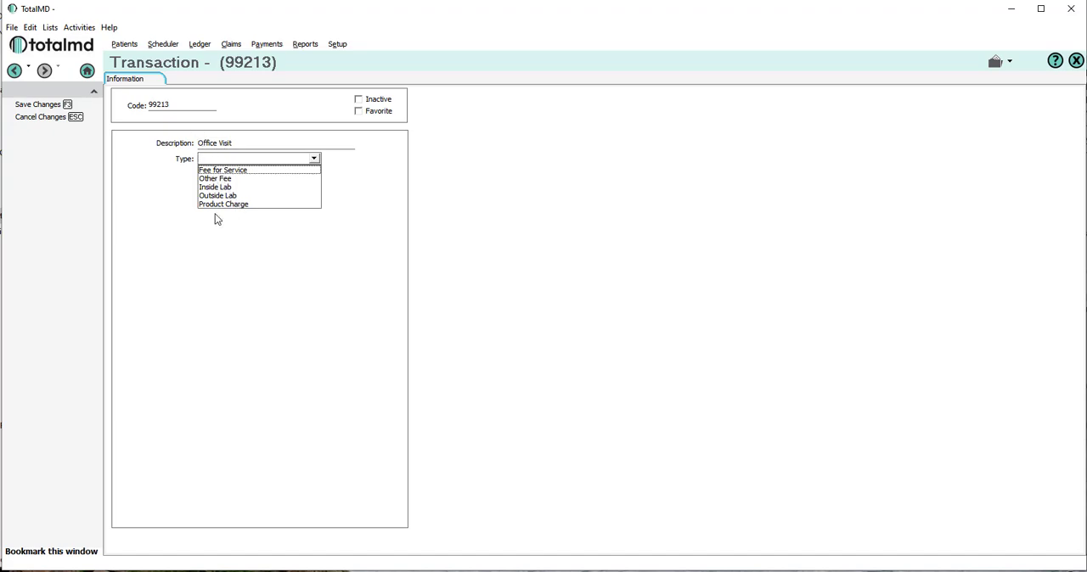
{"action": "left_click", "coordinate": [214, 171]}
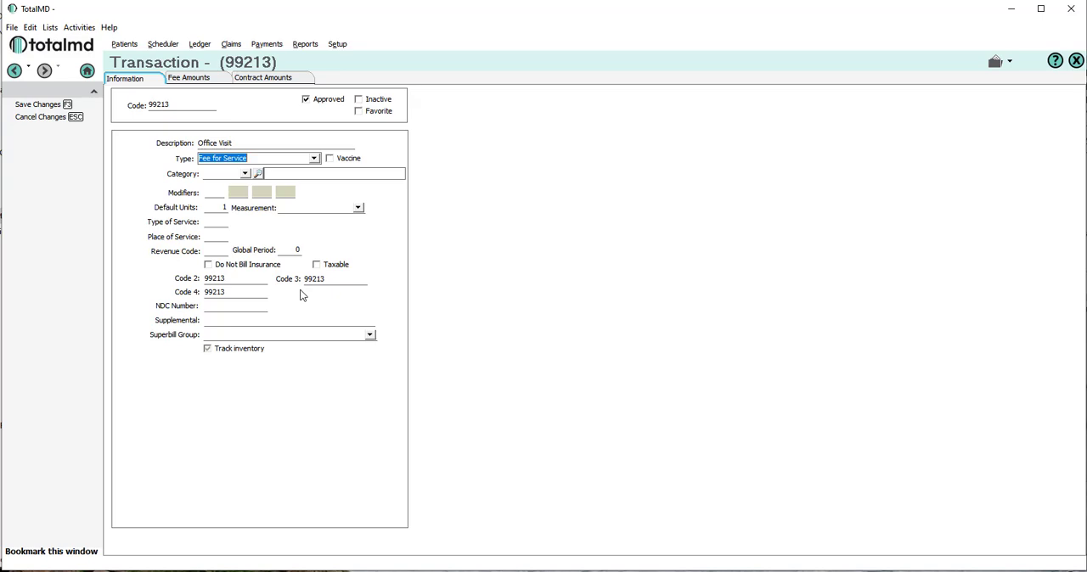
Enter 100 as the first fee amount of service code 99213, save the code and select it in the service code list.
{"action": "left_click", "coordinate": [213, 192]}
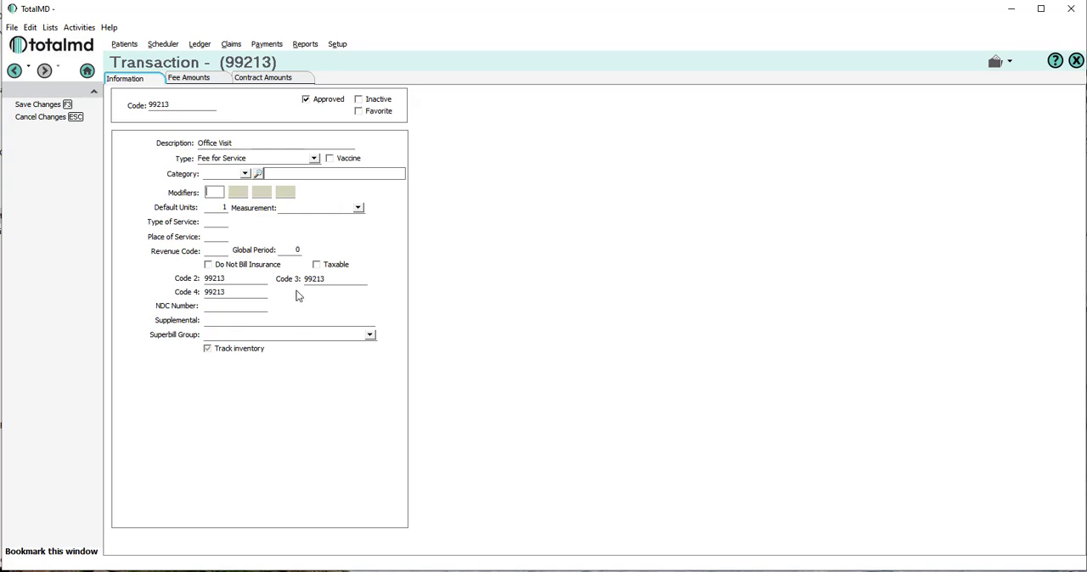
{"action": "left_click", "coordinate": [188, 79]}
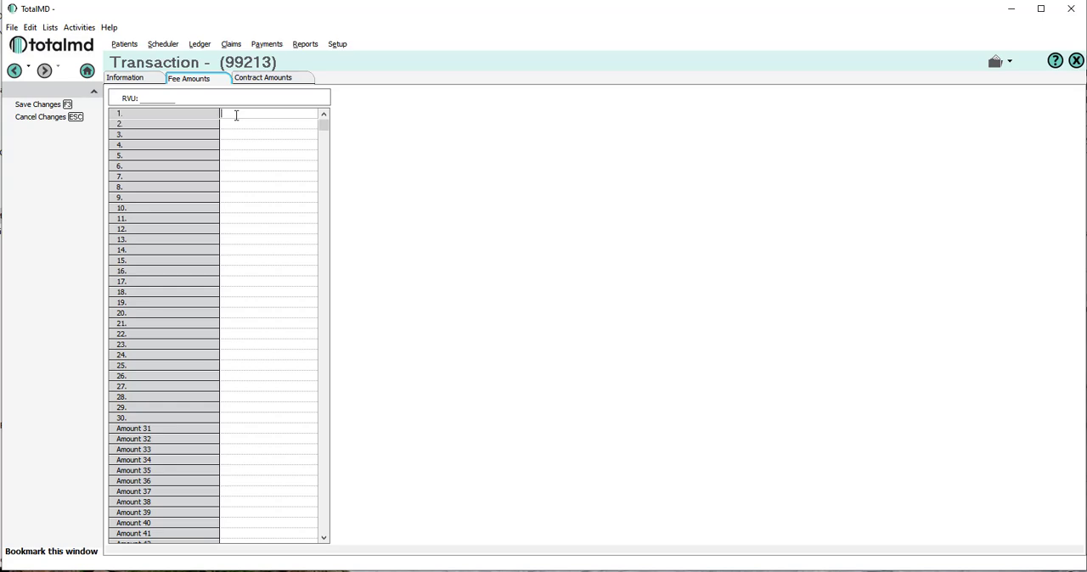
{"action": "type", "text": "100"}
{"action": "left_click", "coordinate": [36, 104]}
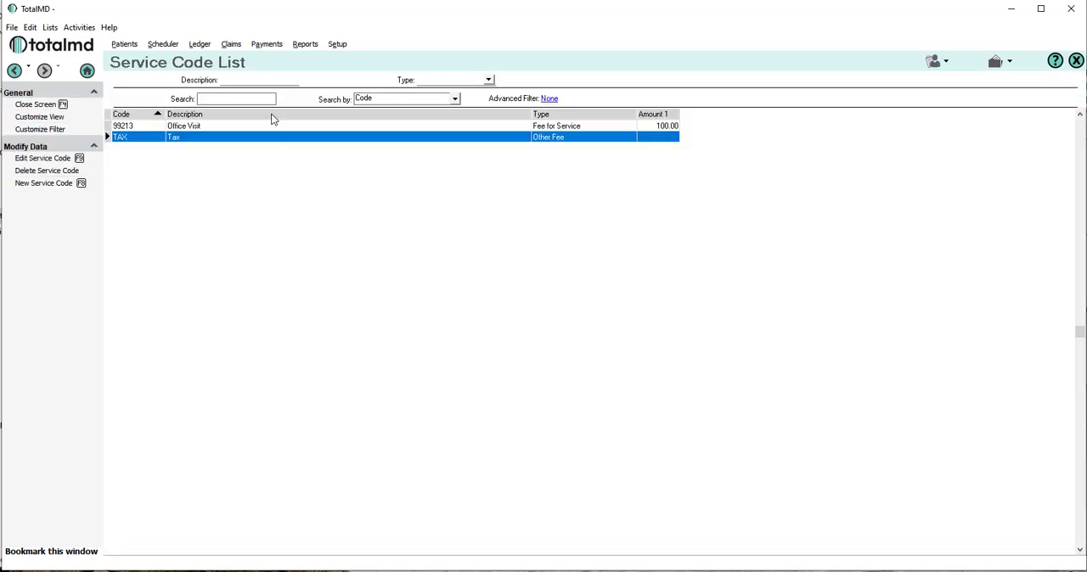
{"action": "left_click", "coordinate": [122, 127]}
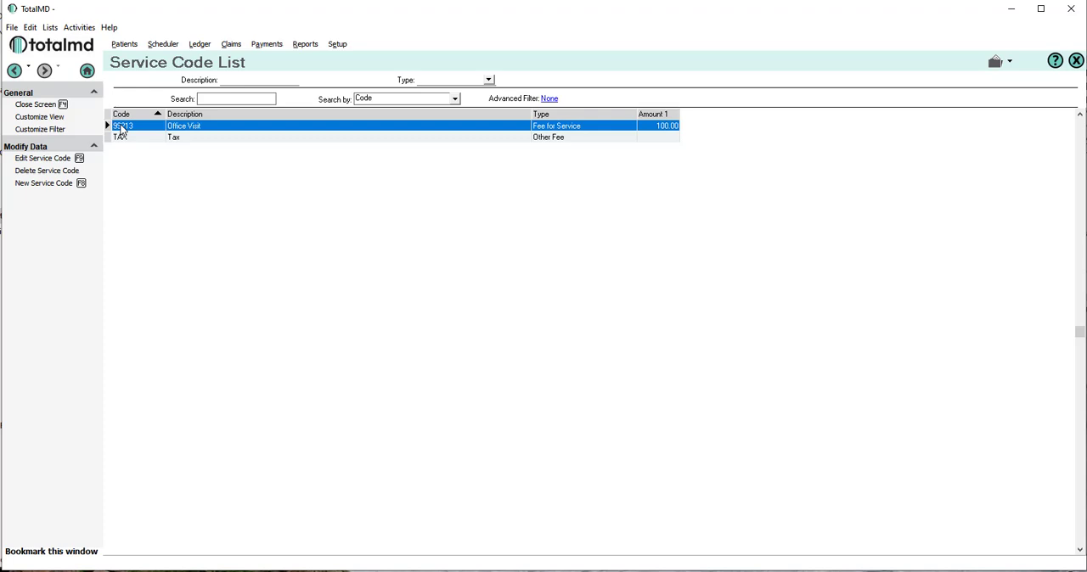
Create diagnosis code R50.9 with the description Fever in the diagnosis code list and save it.
{"action": "left_click", "coordinate": [53, 28]}
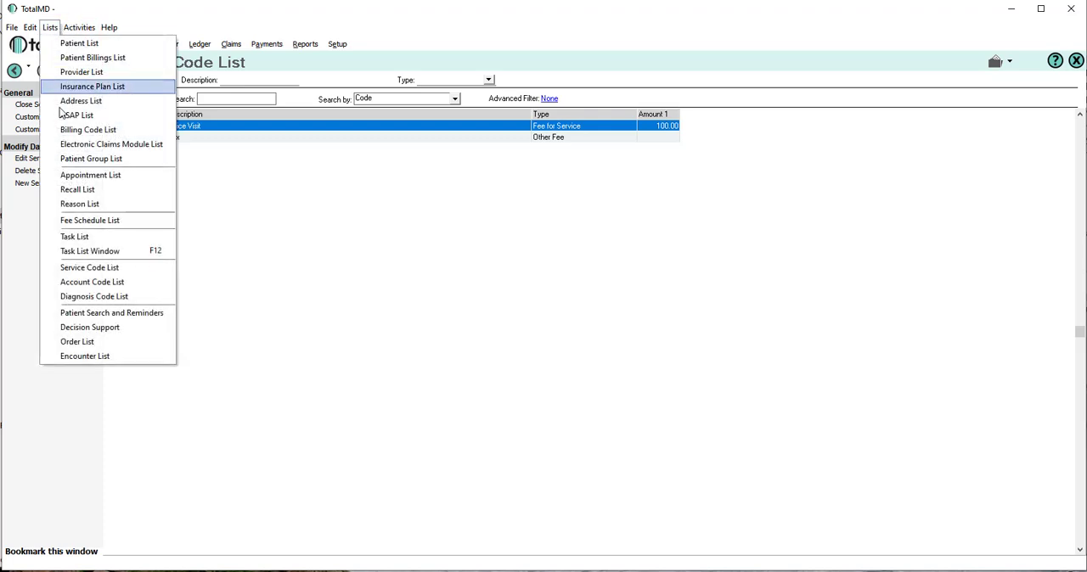
{"action": "left_click", "coordinate": [85, 300]}
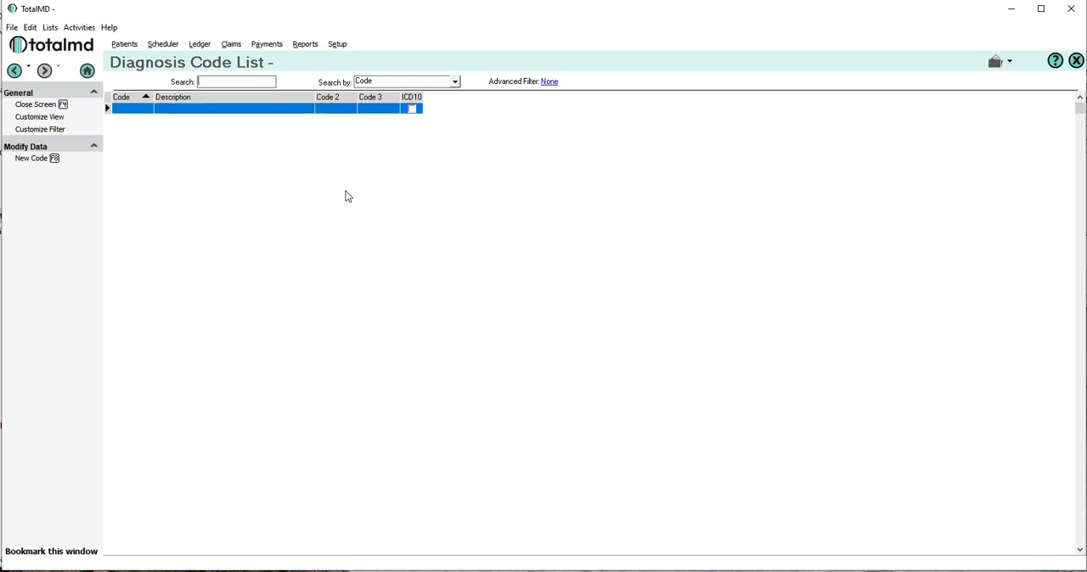
{"action": "left_click", "coordinate": [17, 161]}
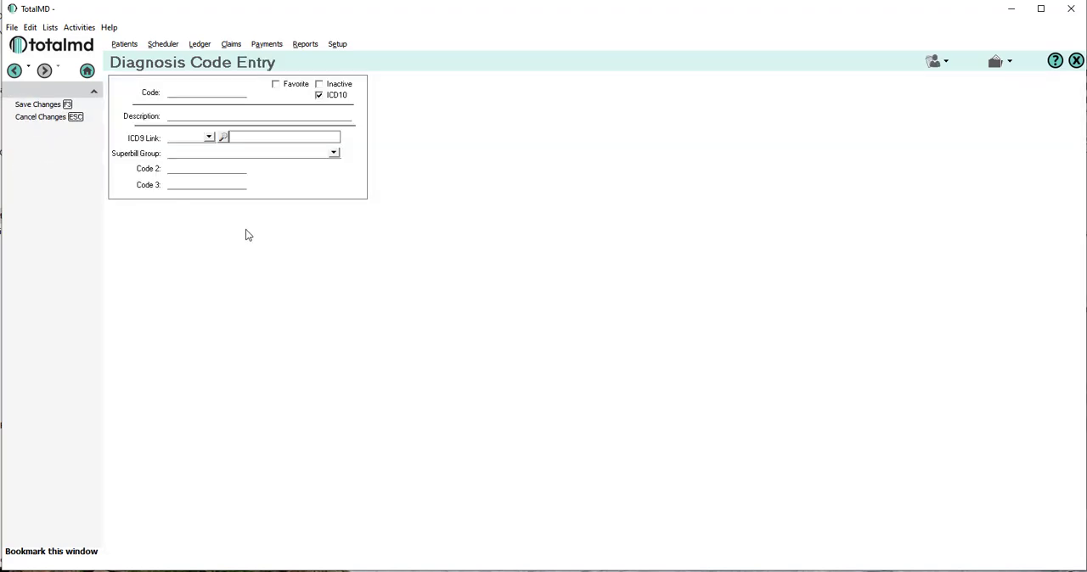
{"action": "left_click", "coordinate": [179, 90]}
{"action": "type", "text": "R50.9"}
{"action": "left_click", "coordinate": [172, 115]}
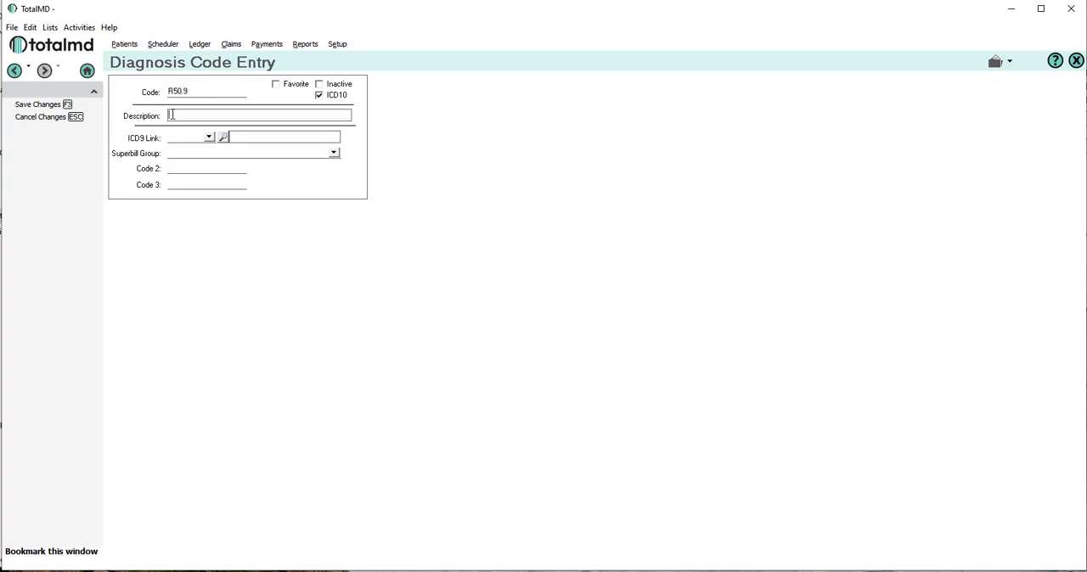
{"action": "type", "text": "Fever"}
{"action": "left_click", "coordinate": [30, 104]}
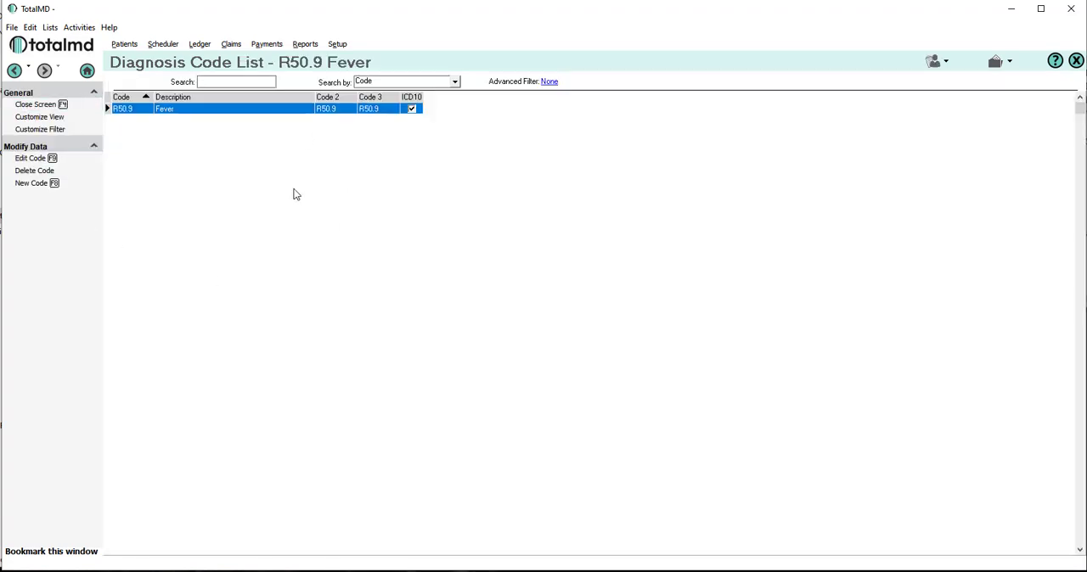